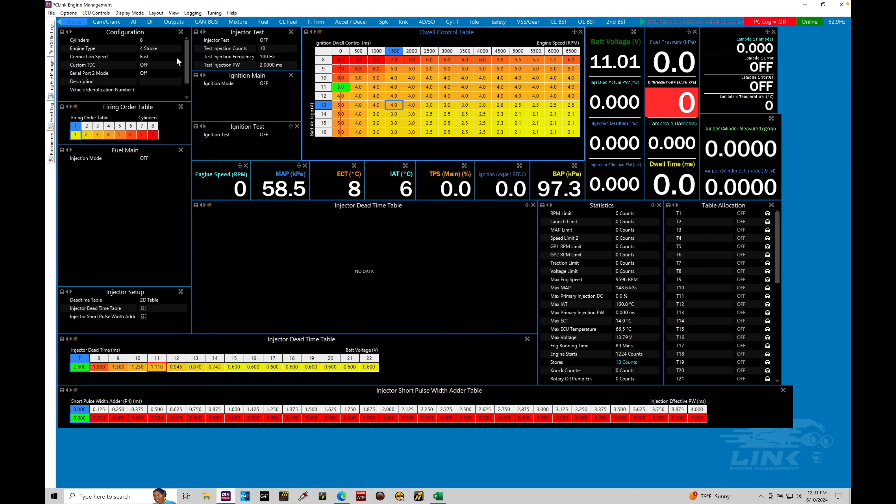
Set the Ethanol Sensor source to DI 2 and turn its pull-up resistor ON.
left_click(150, 22)
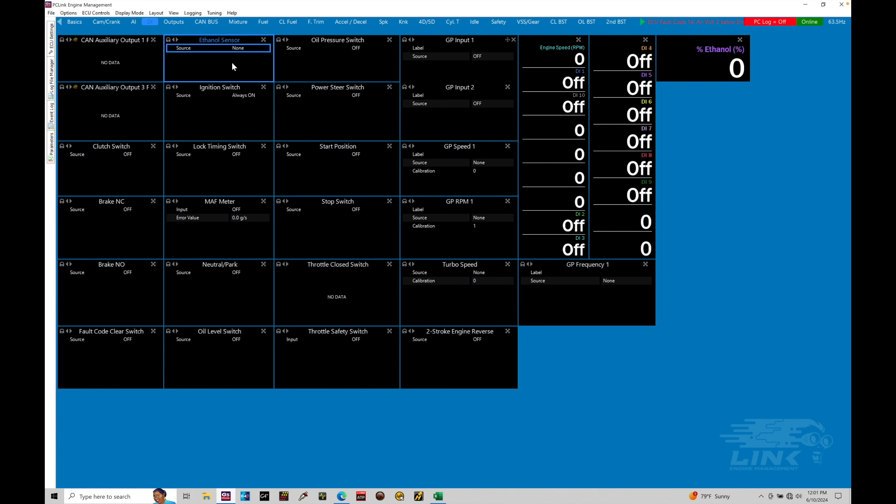
double_click(240, 49)
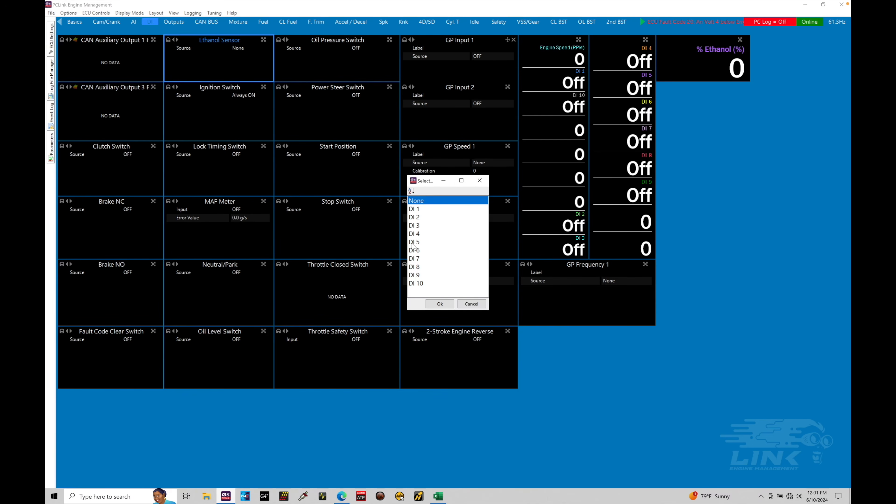
left_click(420, 220)
double_click(420, 220)
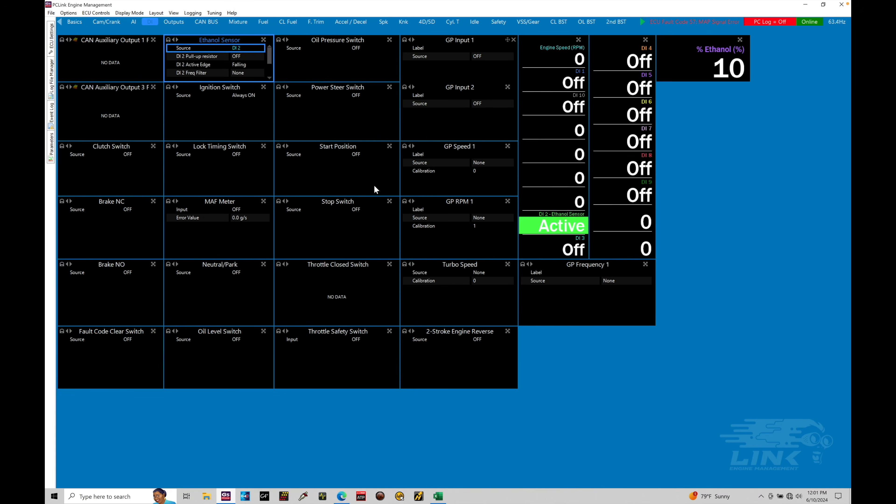
double_click(240, 56)
left_click(420, 209)
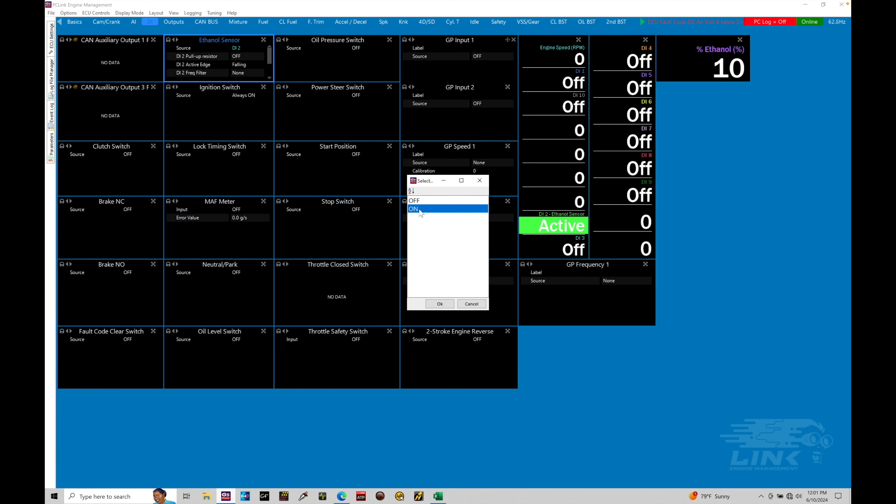
double_click(419, 209)
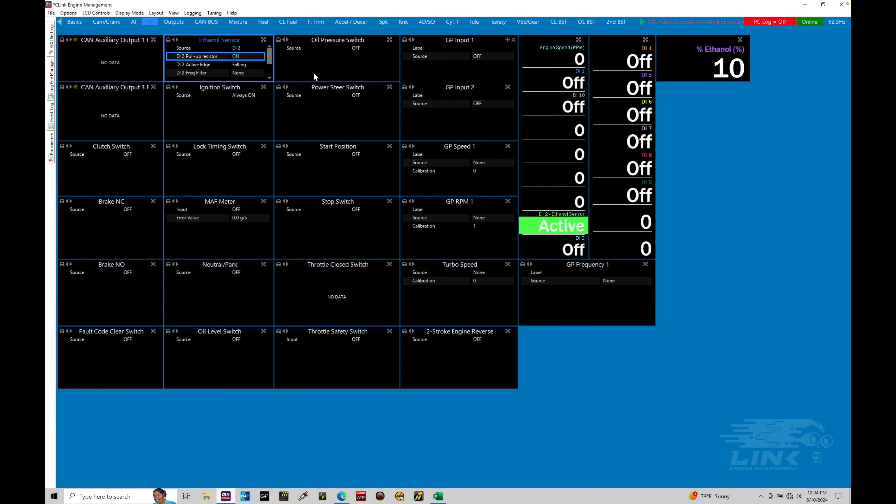
Start recording a PC data log.
left_click(267, 22)
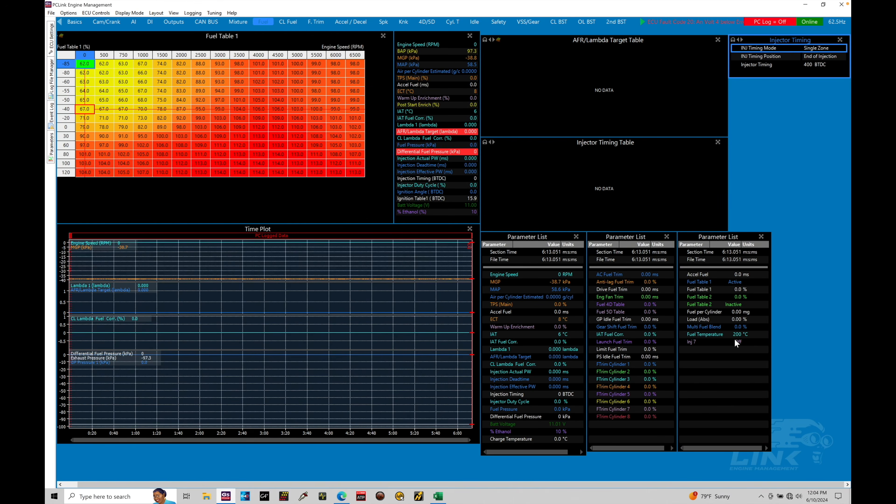
left_click(193, 13)
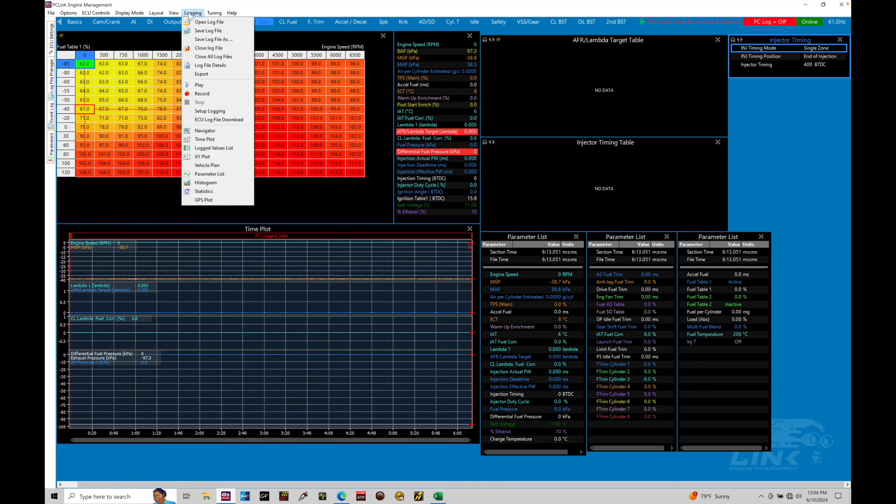
left_click(202, 93)
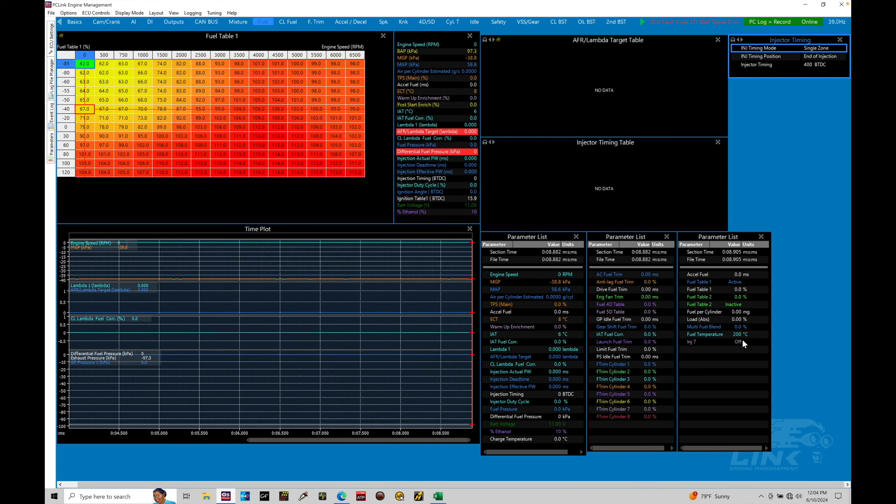
Set the DI 2 active edge to Rising and store the settings to the ECU.
left_click(151, 22)
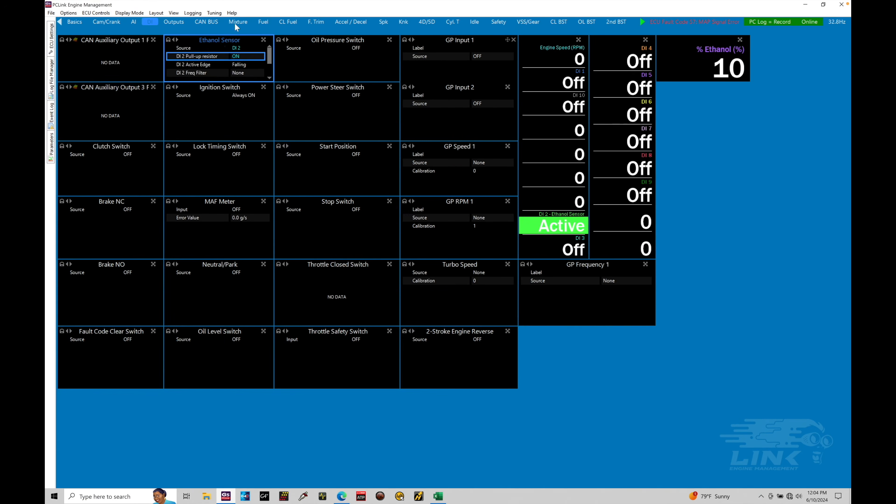
double_click(233, 65)
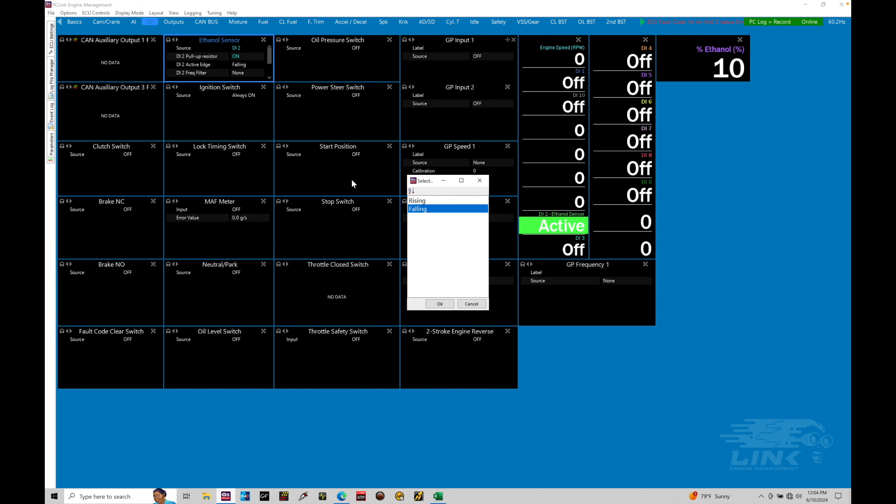
left_click(425, 200)
left_click(439, 304)
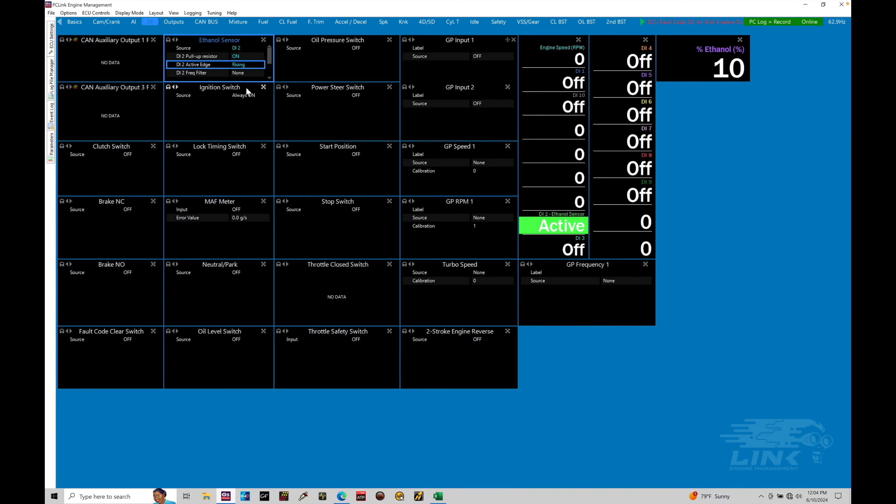
key("ctrl+s")
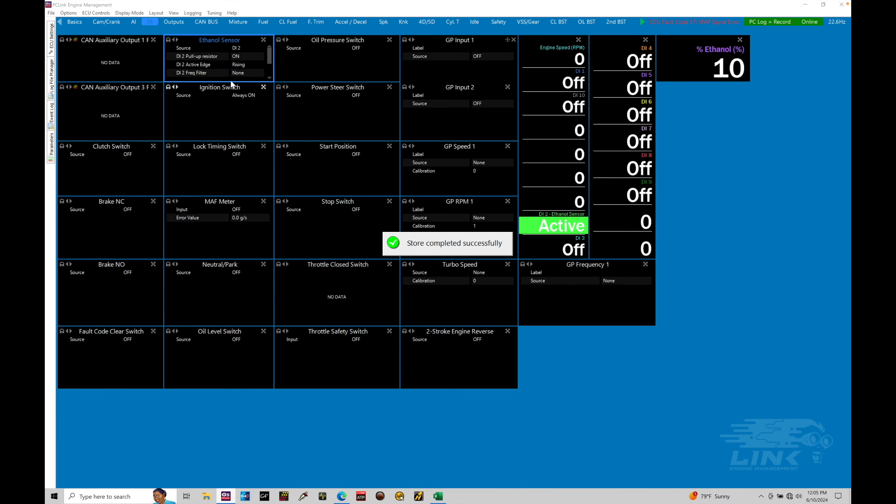
left_click(261, 23)
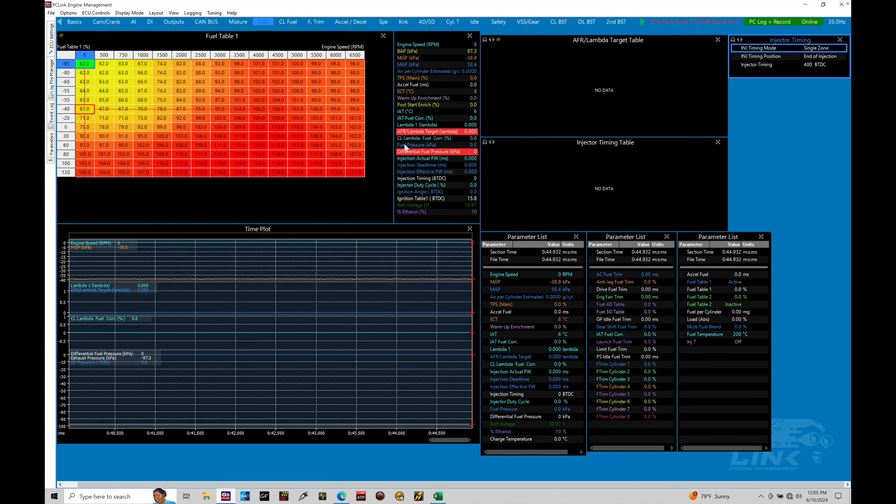
left_click(153, 22)
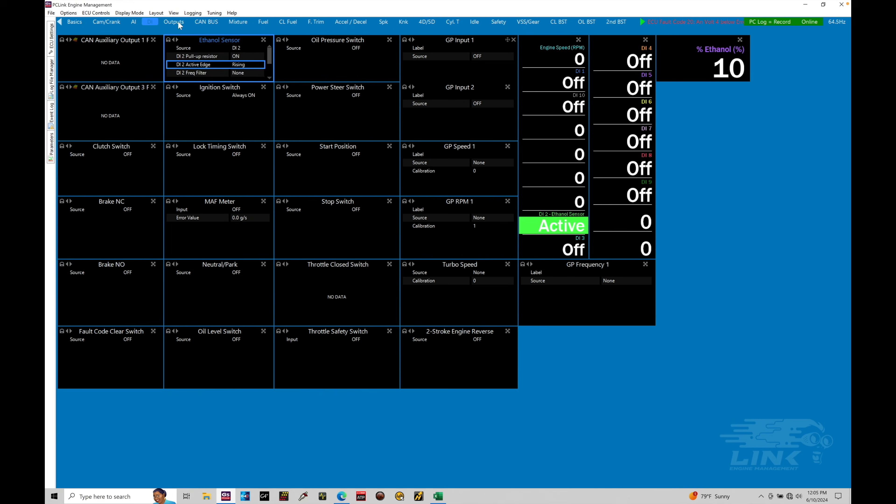
left_click(264, 22)
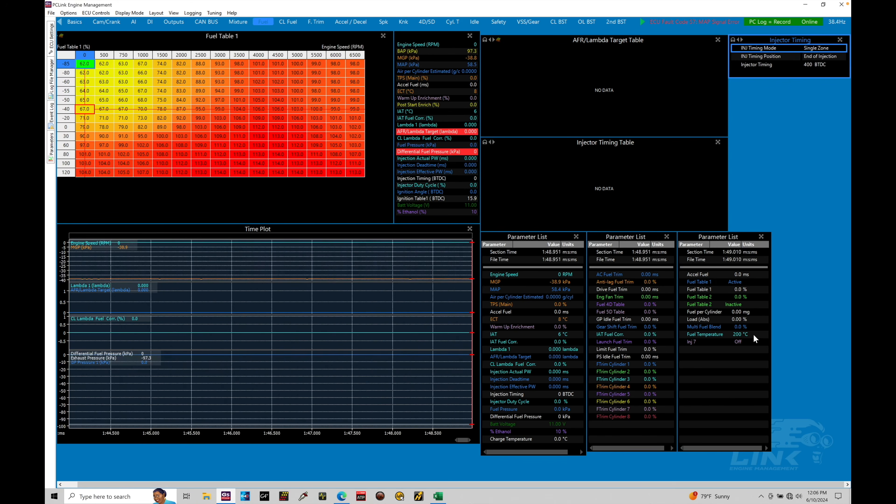
left_click(152, 22)
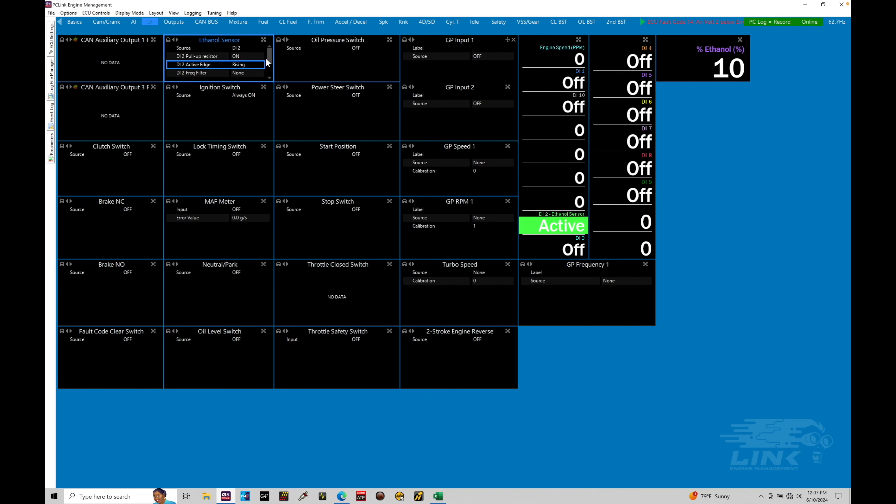
Review the available DI 2 frequency filter levels for the ethanol sensor.
left_click(269, 65)
left_click_drag(270, 67, 270, 68)
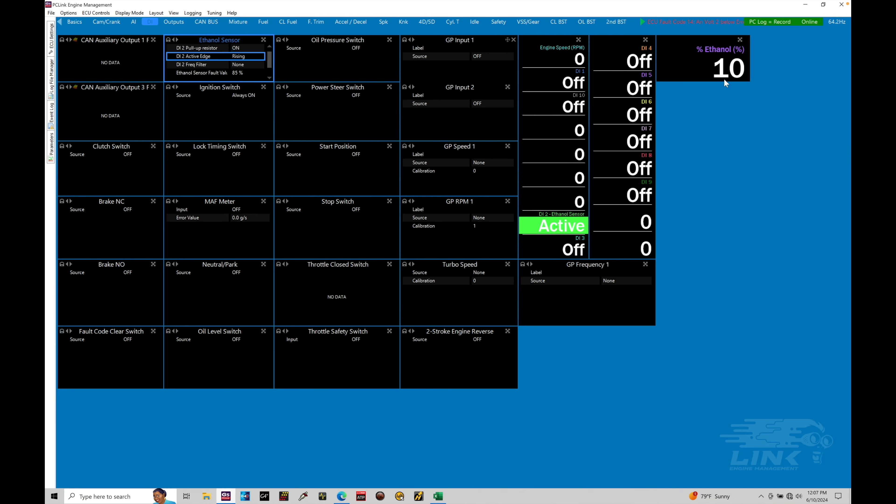
double_click(244, 65)
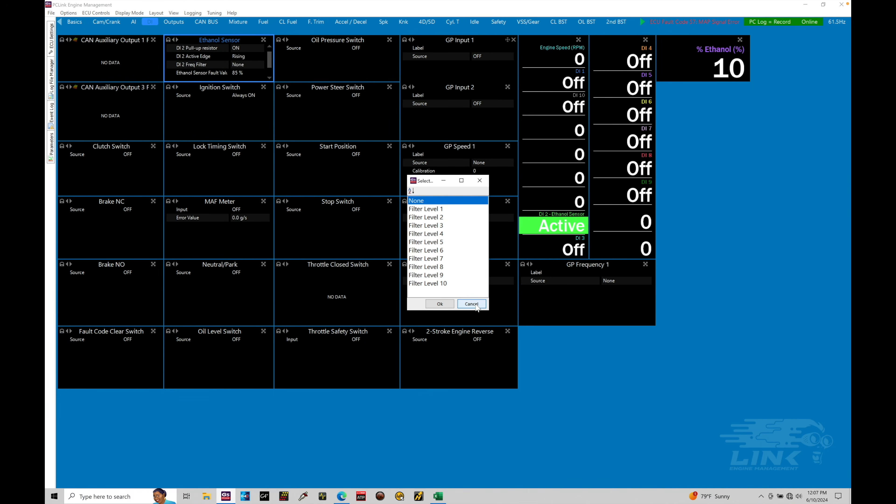
left_click(475, 305)
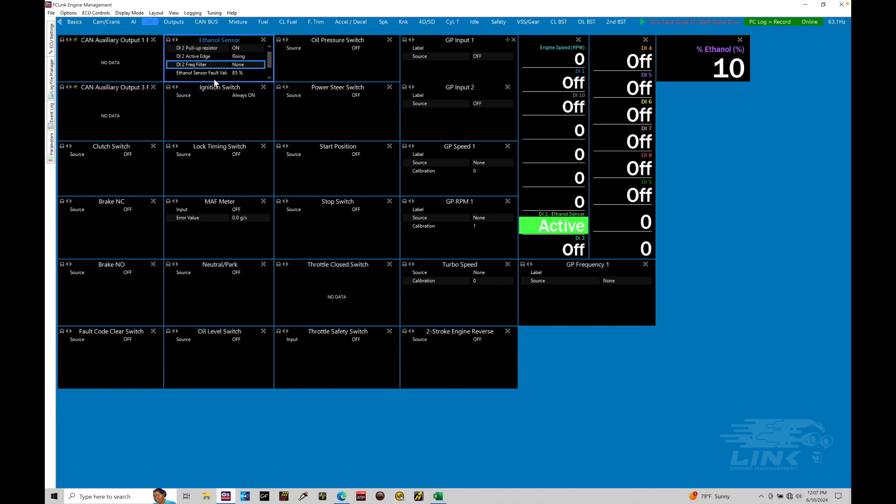
Set the ethanol sensor fault value to 85 %.
left_click_drag(269, 60, 269, 63)
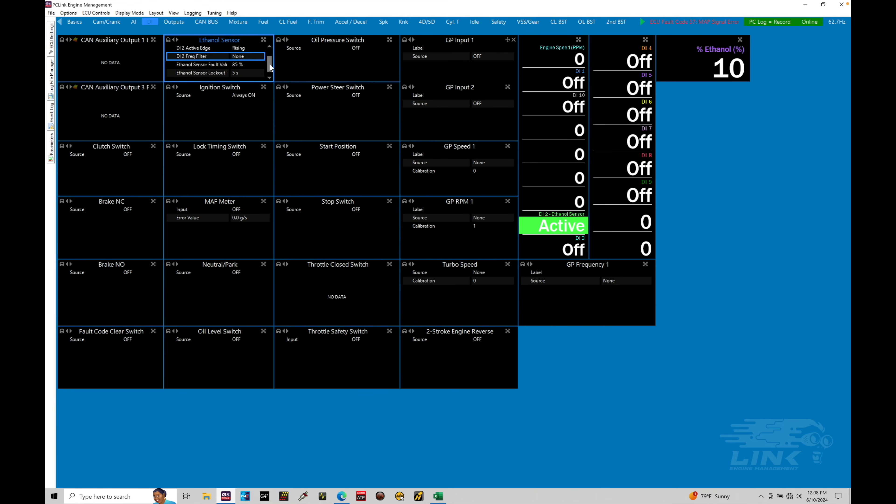
left_click(245, 65)
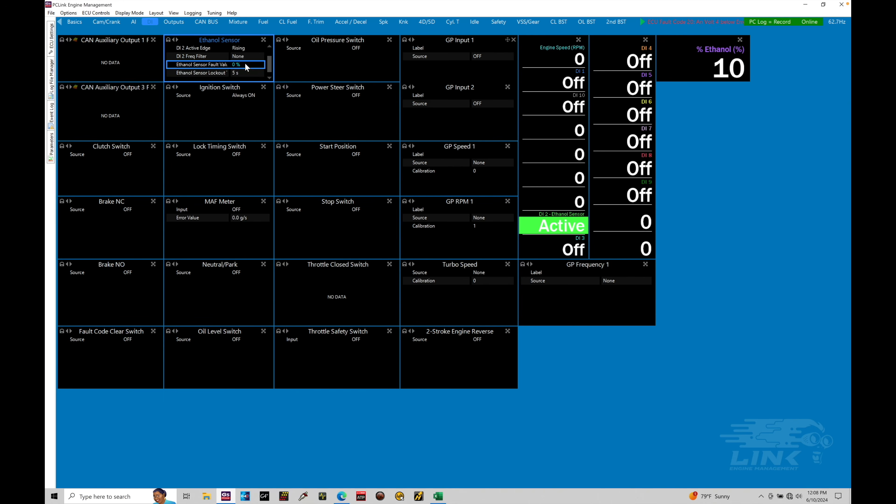
type("85")
key("Return")
Review the ethanol sensor lockout and injector DC clamp settings, then return to the fuel page.
left_click_drag(269, 64, 269, 70)
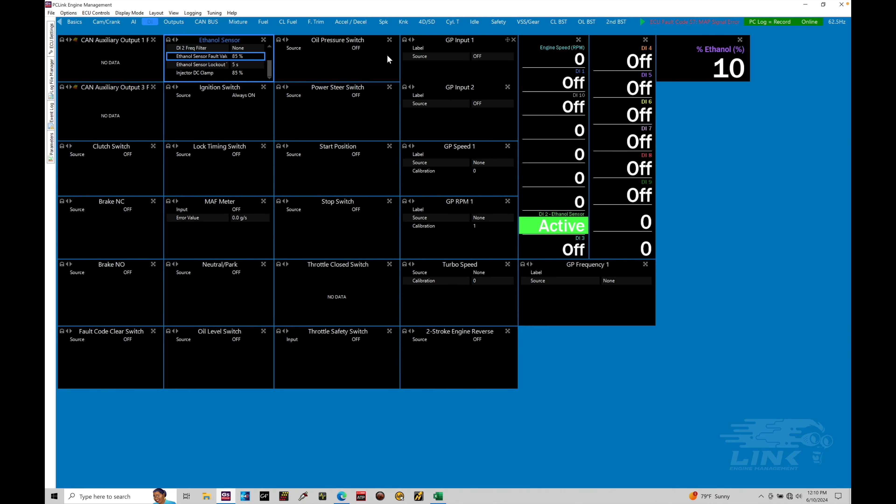
left_click(246, 73)
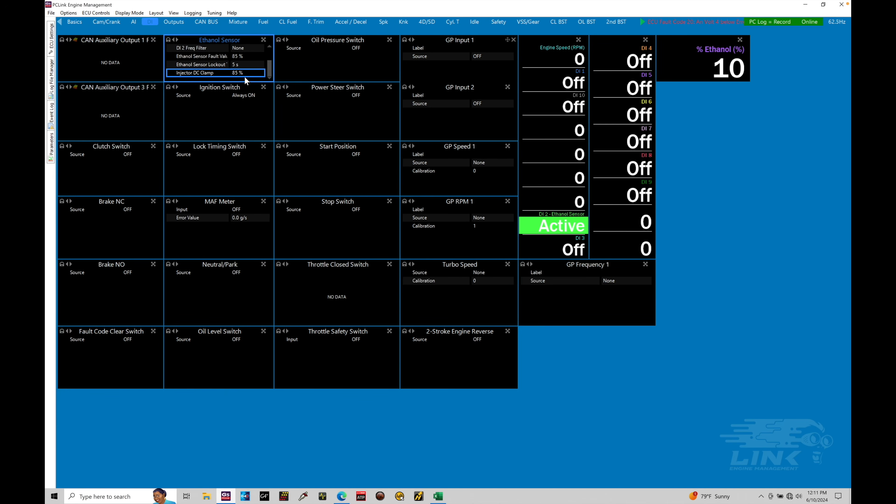
left_click(249, 64)
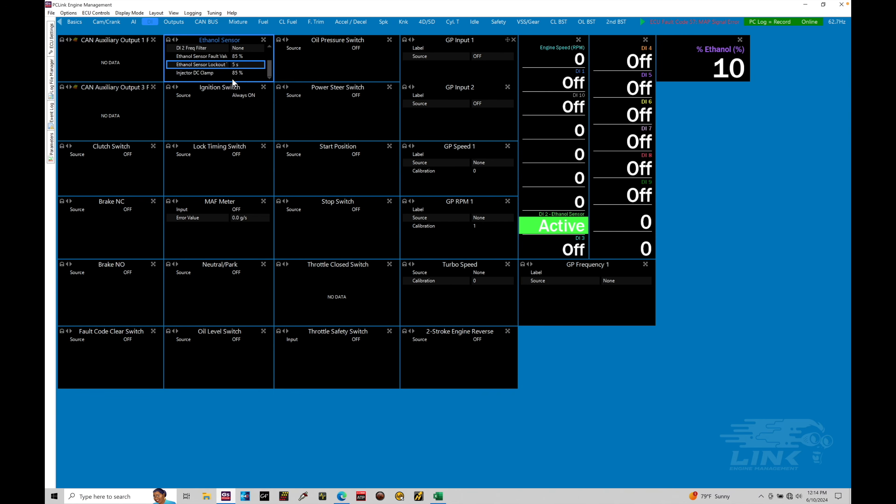
left_click_drag(269, 67, 270, 51)
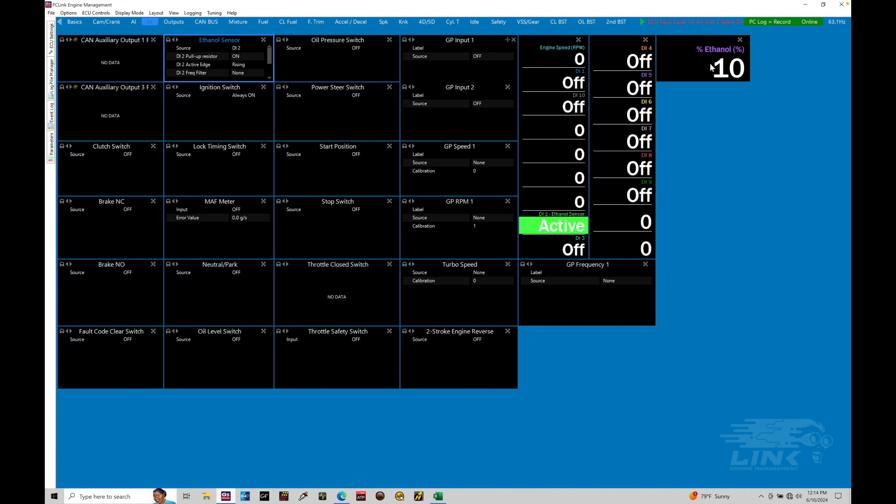
left_click(263, 21)
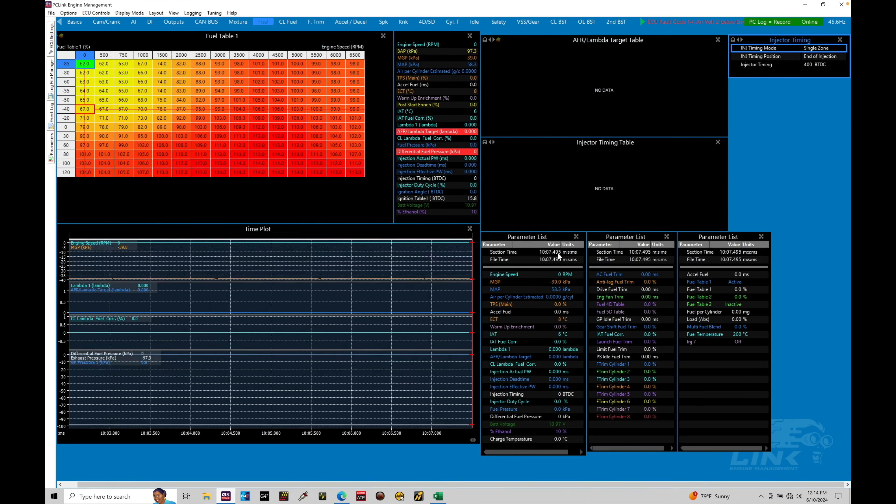